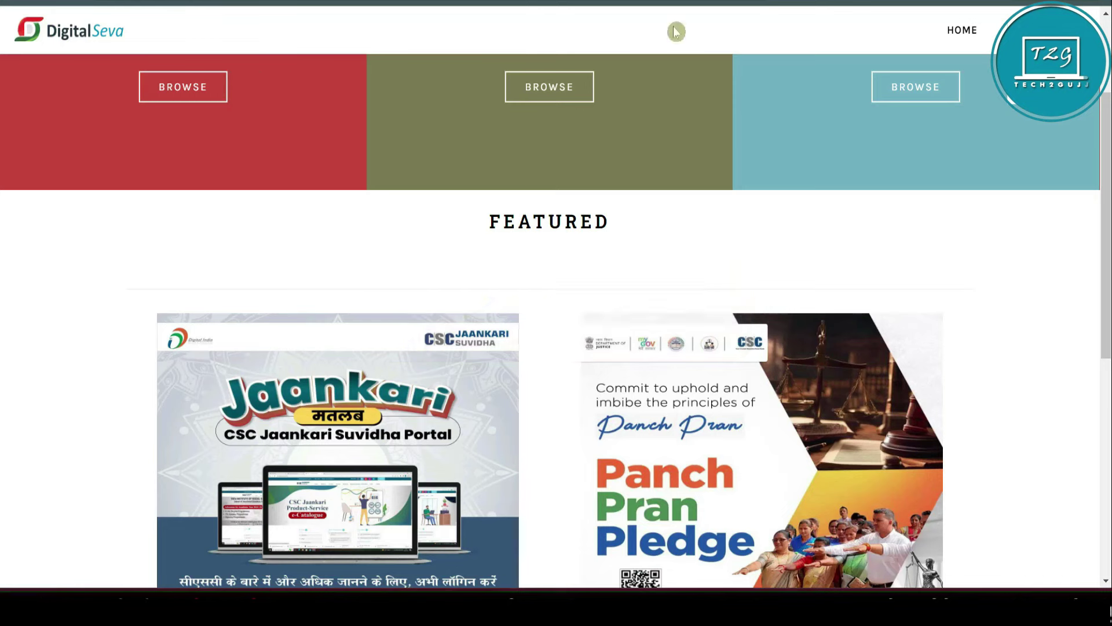
Find the Income Tax Return Filing service by searching for "tax2" and log in to it with Digital Seva Connect.
scroll(674, 30, up, 3)
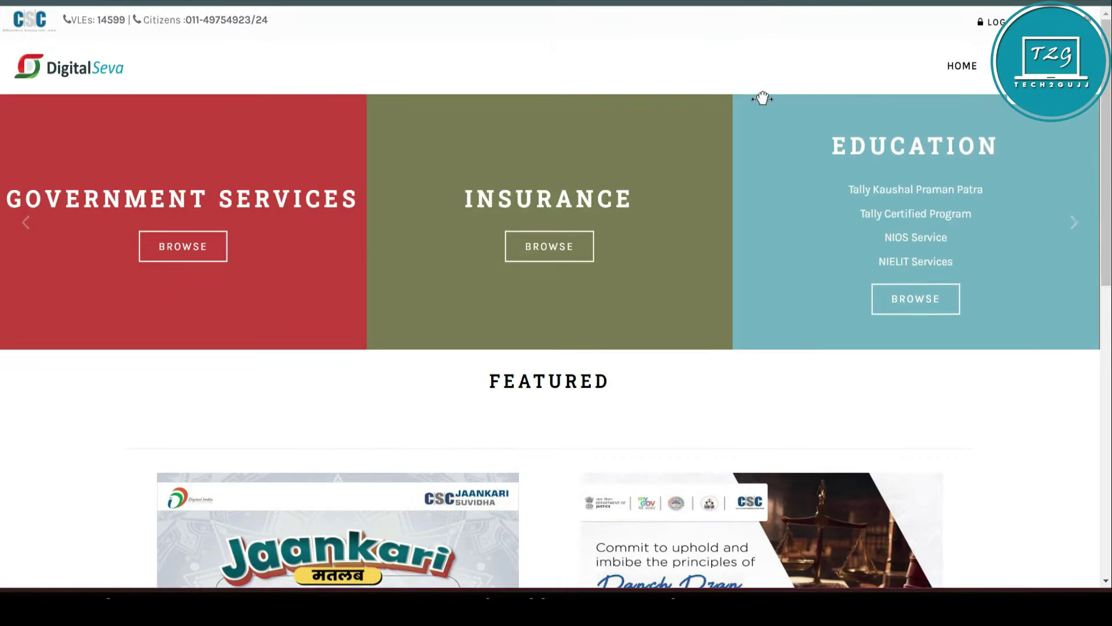
click(911, 208)
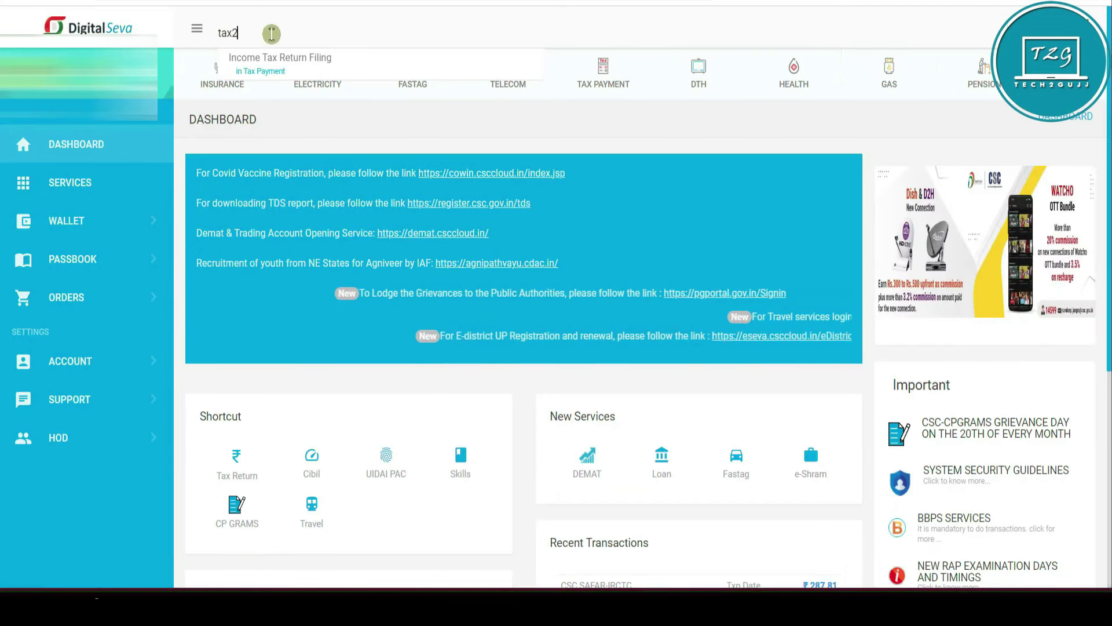
scroll(305, 45, down, 6)
scroll(299, 43, up, 6)
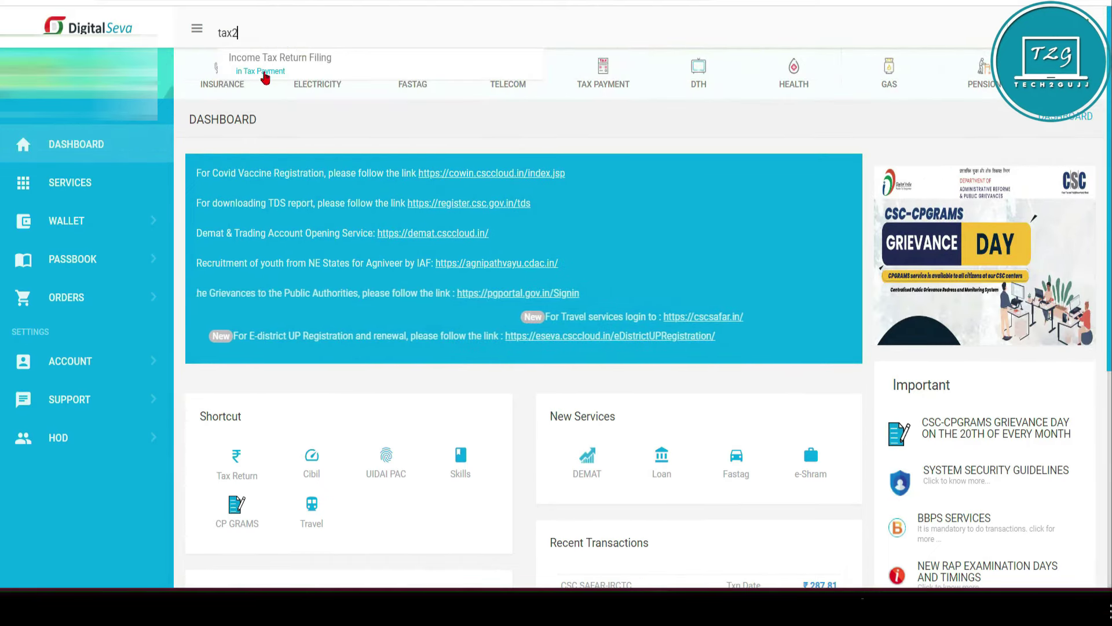
click(265, 75)
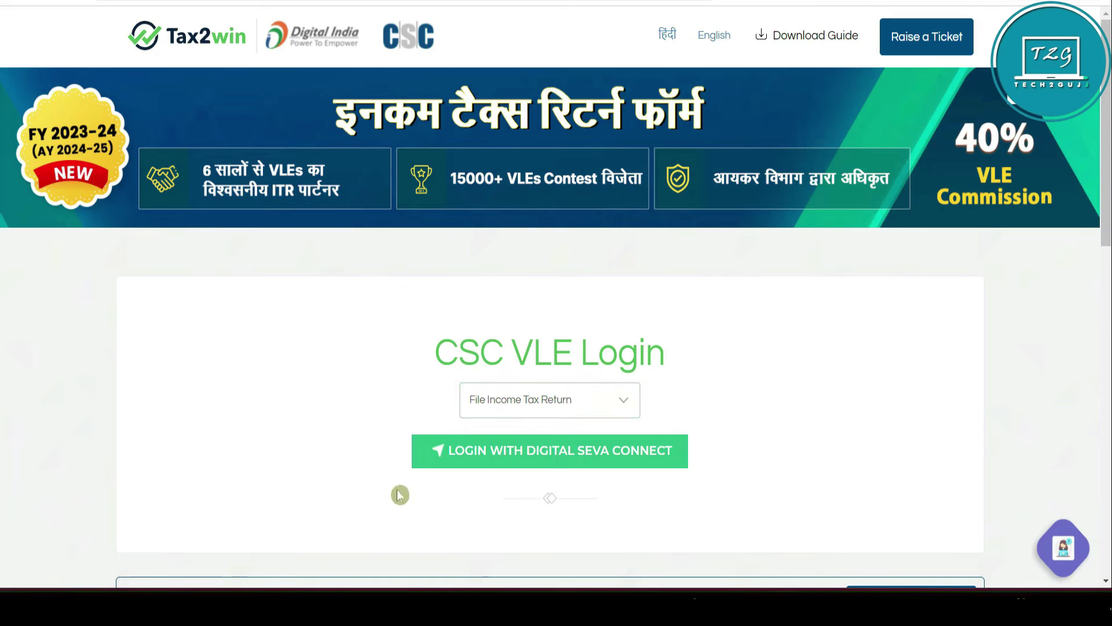
click(673, 468)
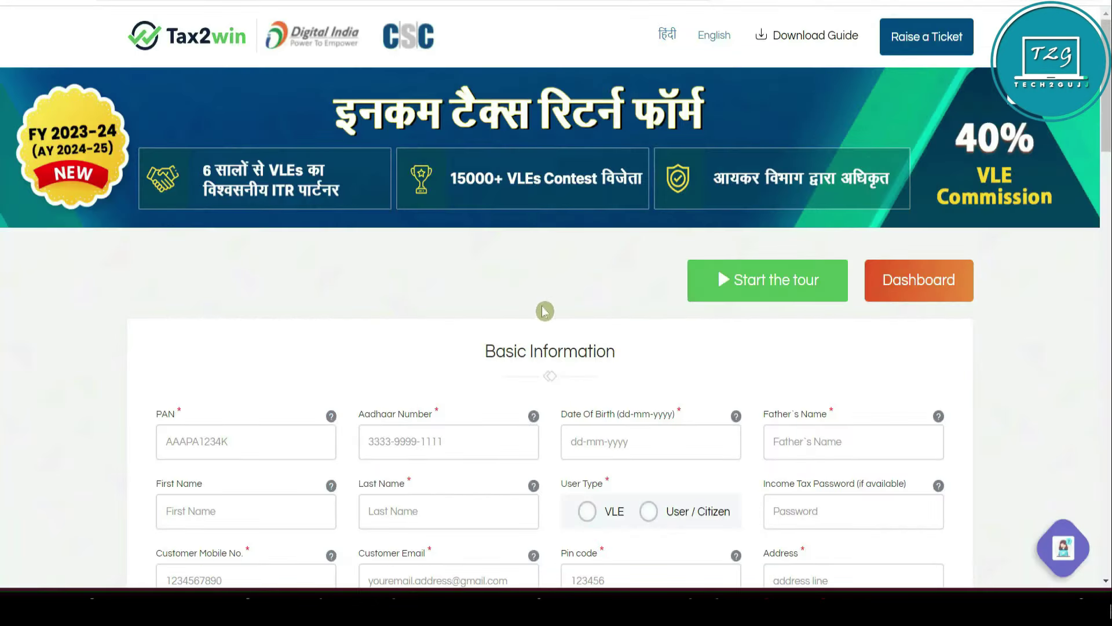
Look through the income tax return form, from the client's basic information to the remarks and document upload sections.
scroll(609, 287, down, 2)
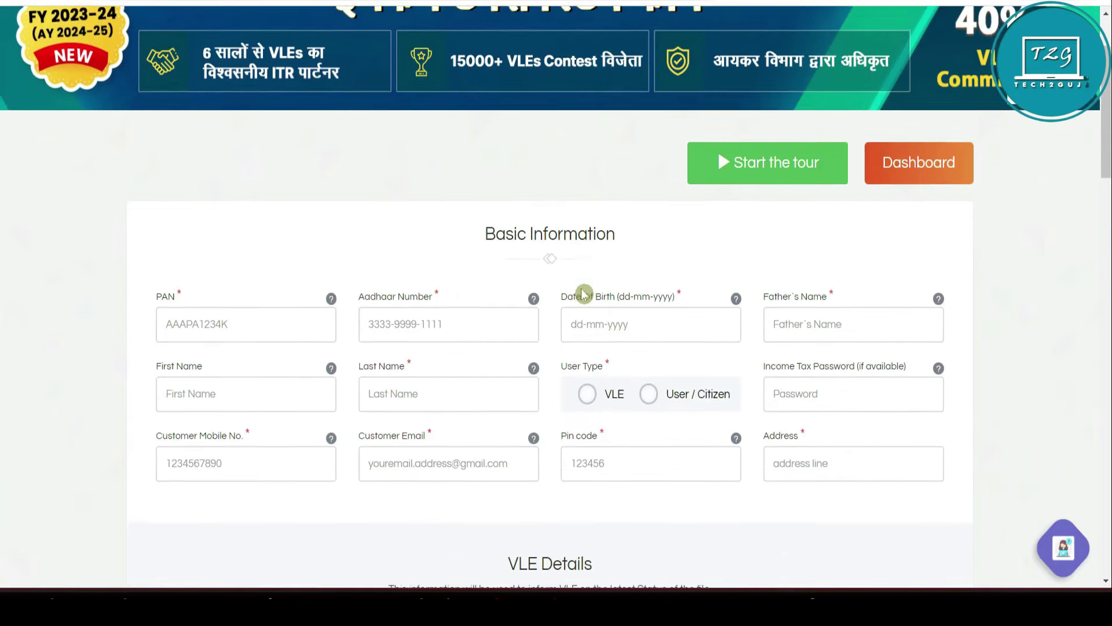
scroll(584, 293, down, 2)
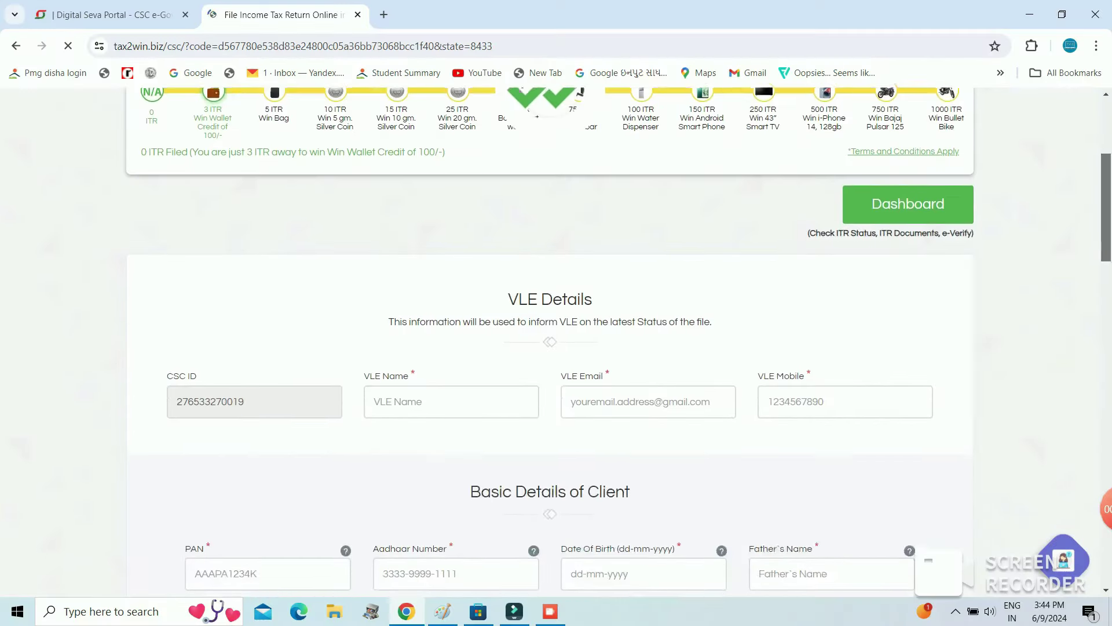
scroll(550, 342, down, 6)
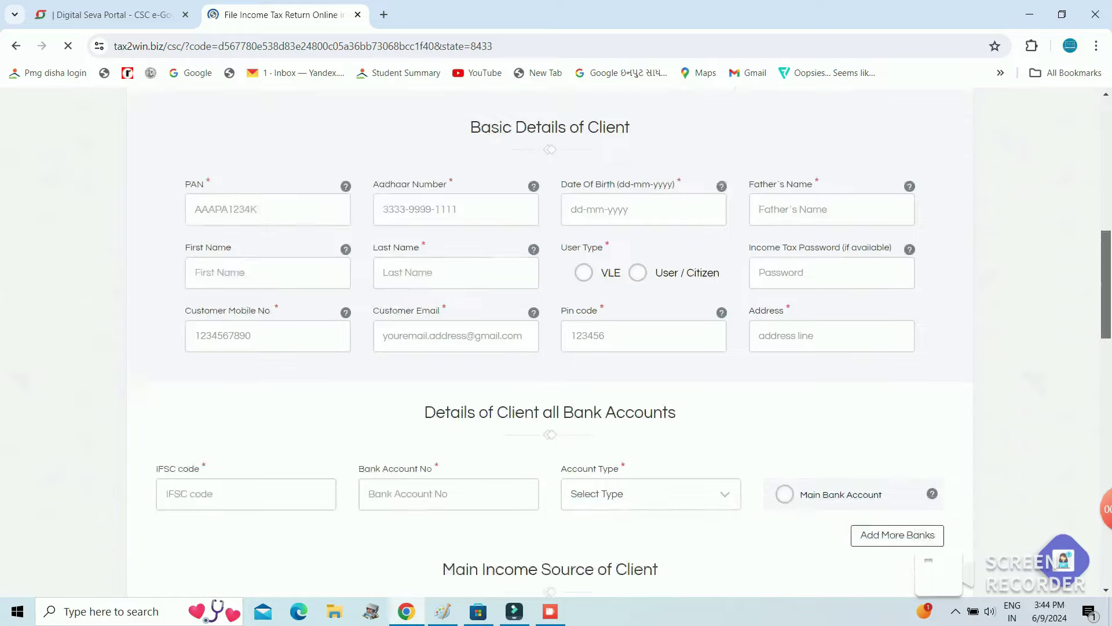
scroll(550, 342, down, 10)
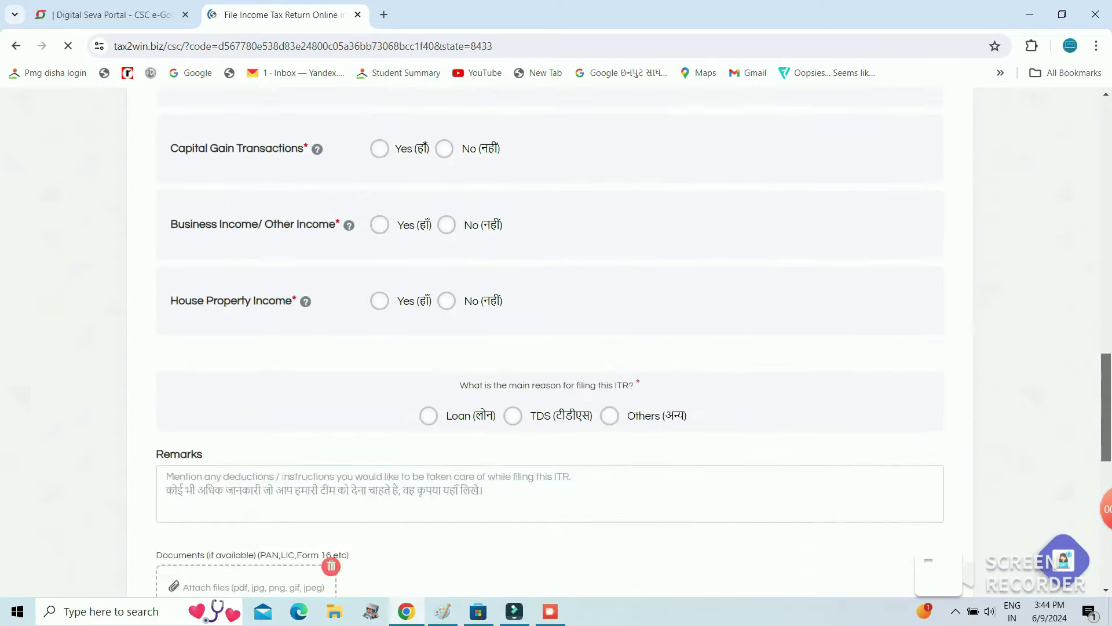
scroll(580, 303, down, 5)
scroll(580, 303, up, 16)
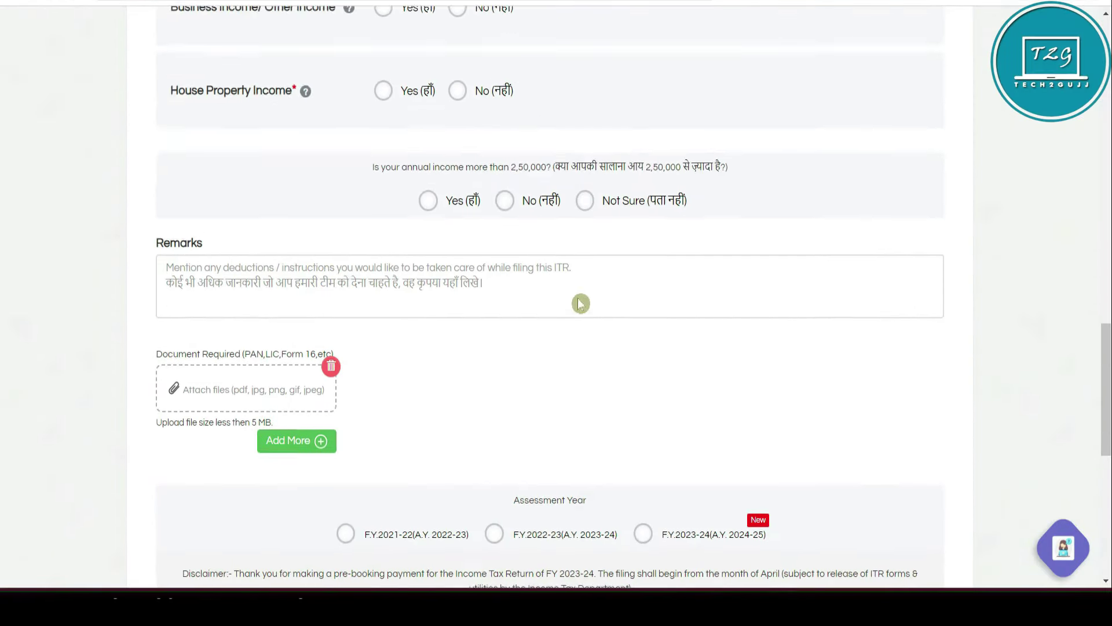
scroll(581, 303, up, 7)
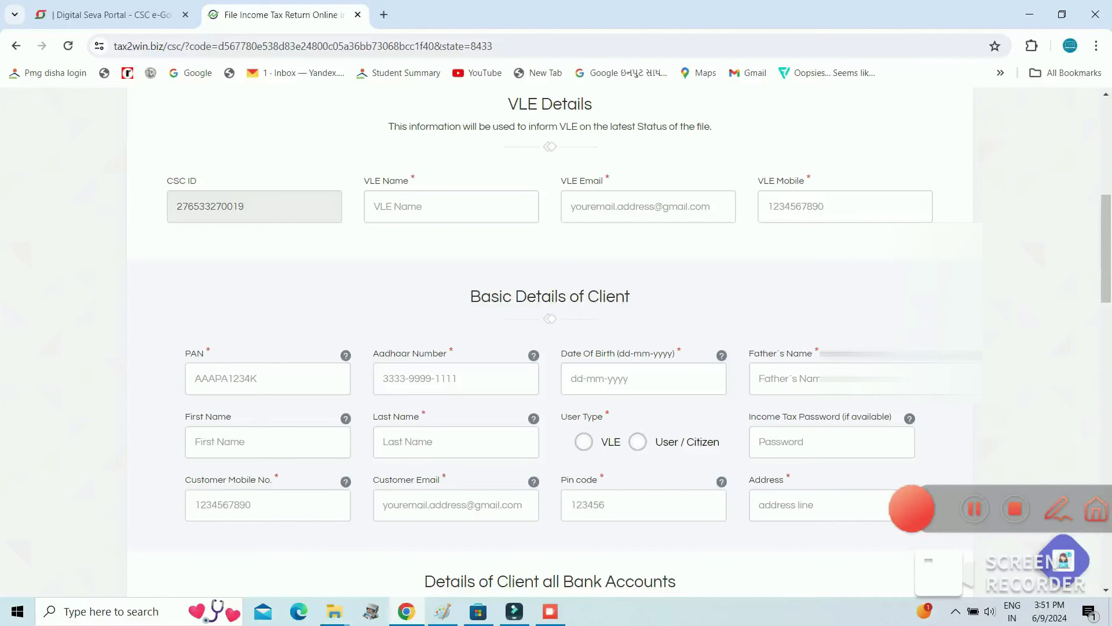
Go through the VLE Name, VLE Email and VLE Mobile fields in the VLE details without filling them.
click(451, 207)
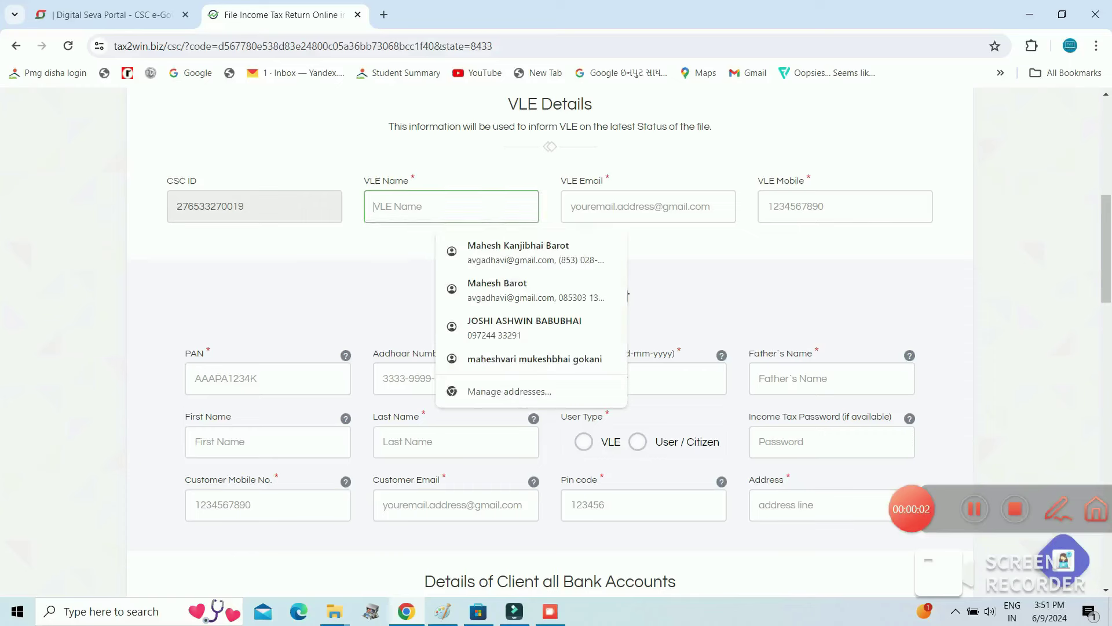
click(571, 206)
click(777, 206)
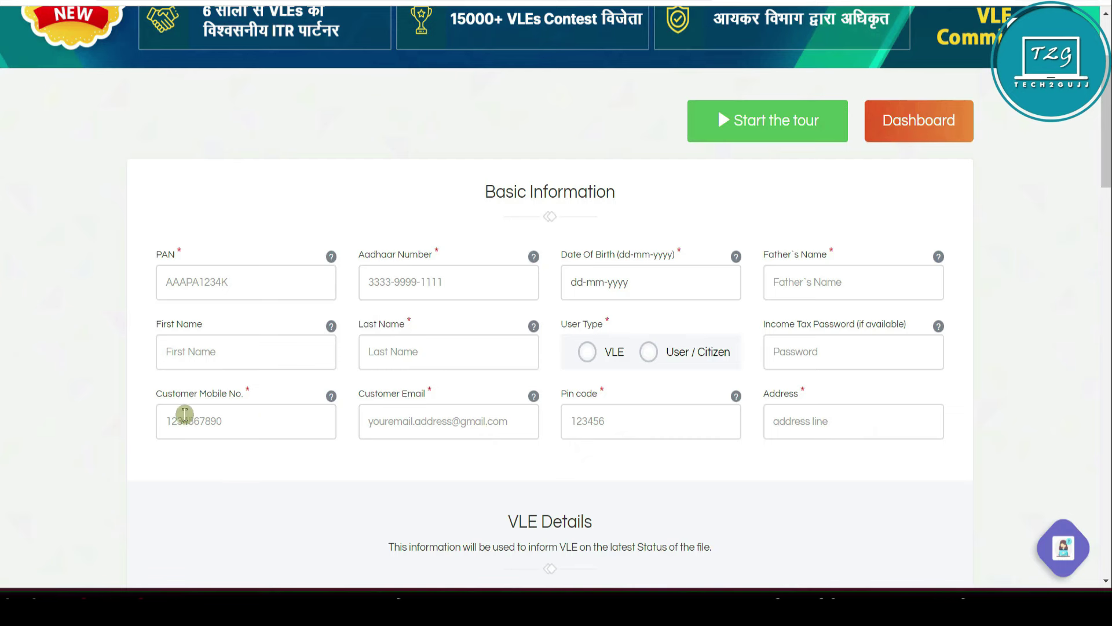
Review the client's bank account fields and account types, add a second bank row and mark it as the main bank account.
scroll(184, 415, down, 10)
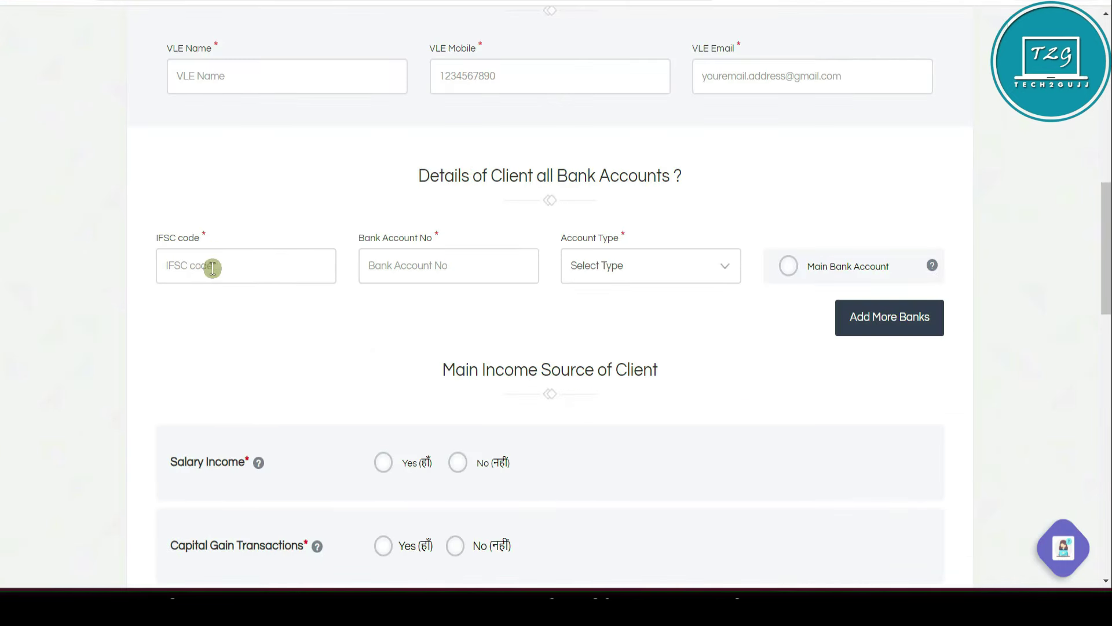
click(212, 268)
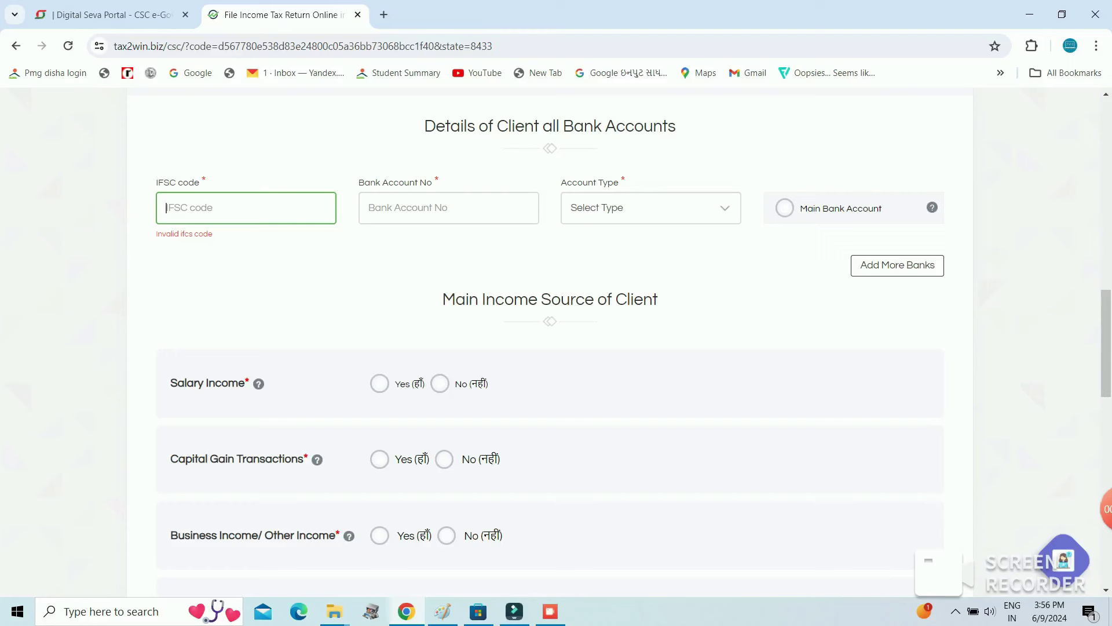
click(651, 207)
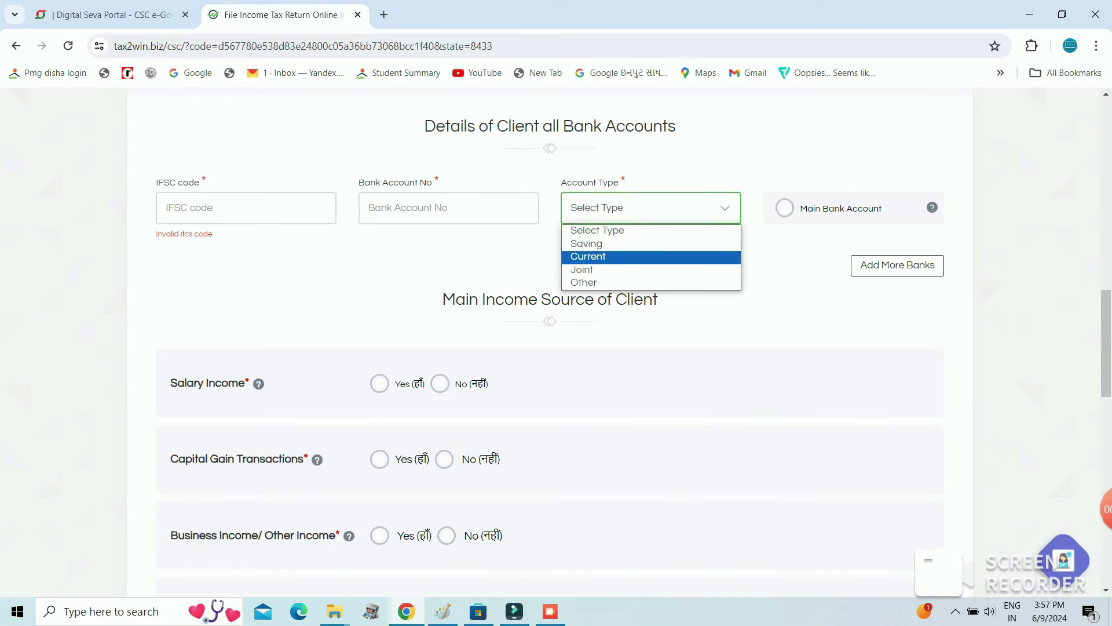
click(898, 265)
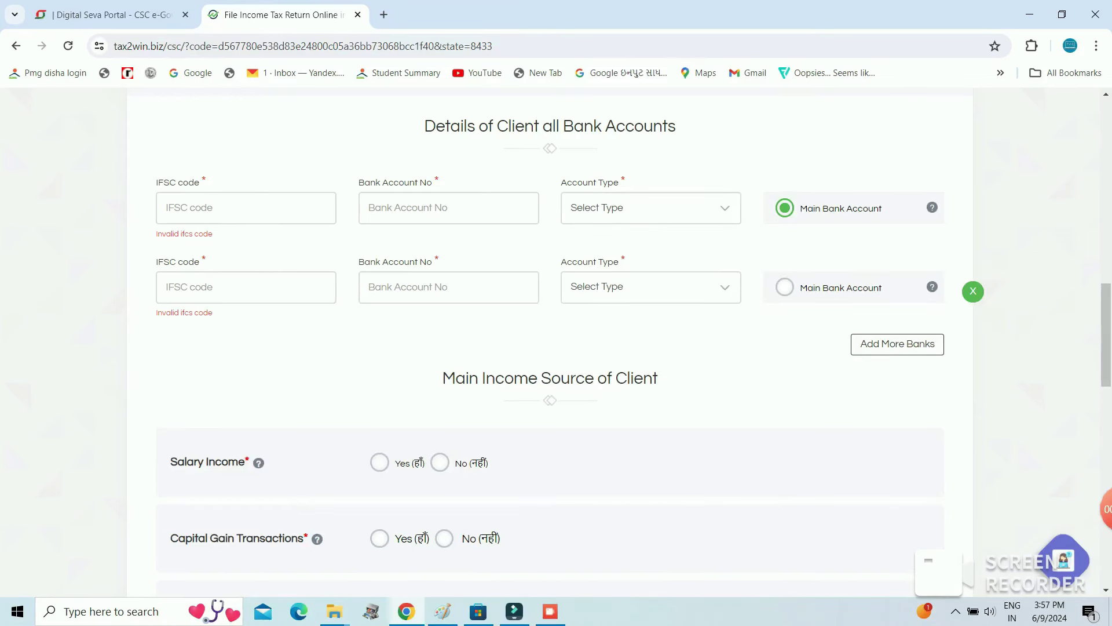
click(784, 207)
click(784, 287)
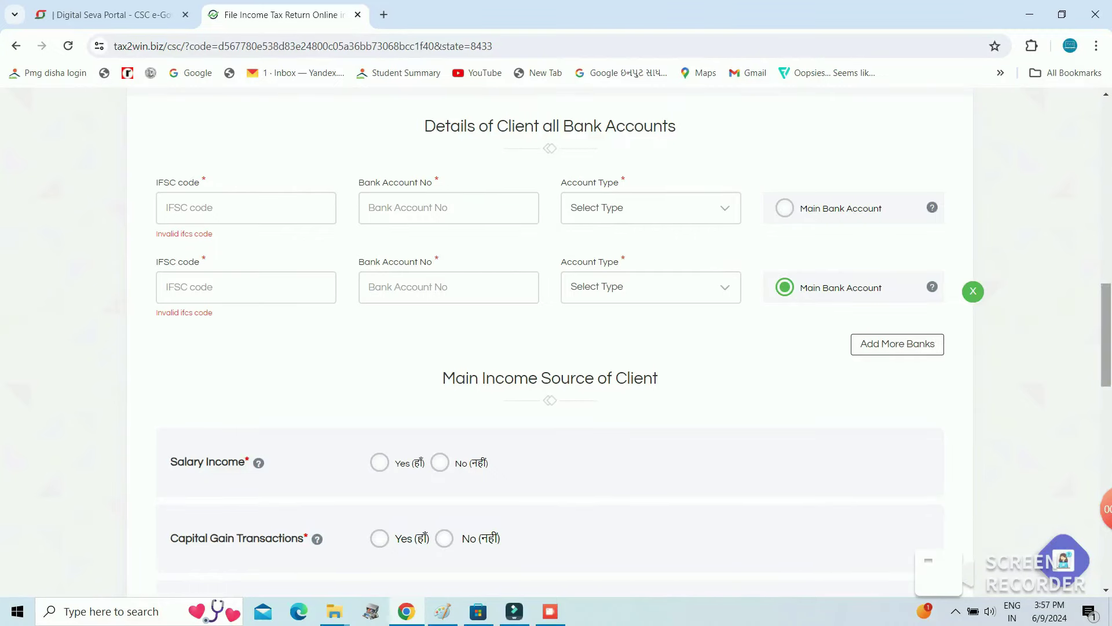
Choose Others as the main reason for filing this ITR.
scroll(557, 342, down, 5)
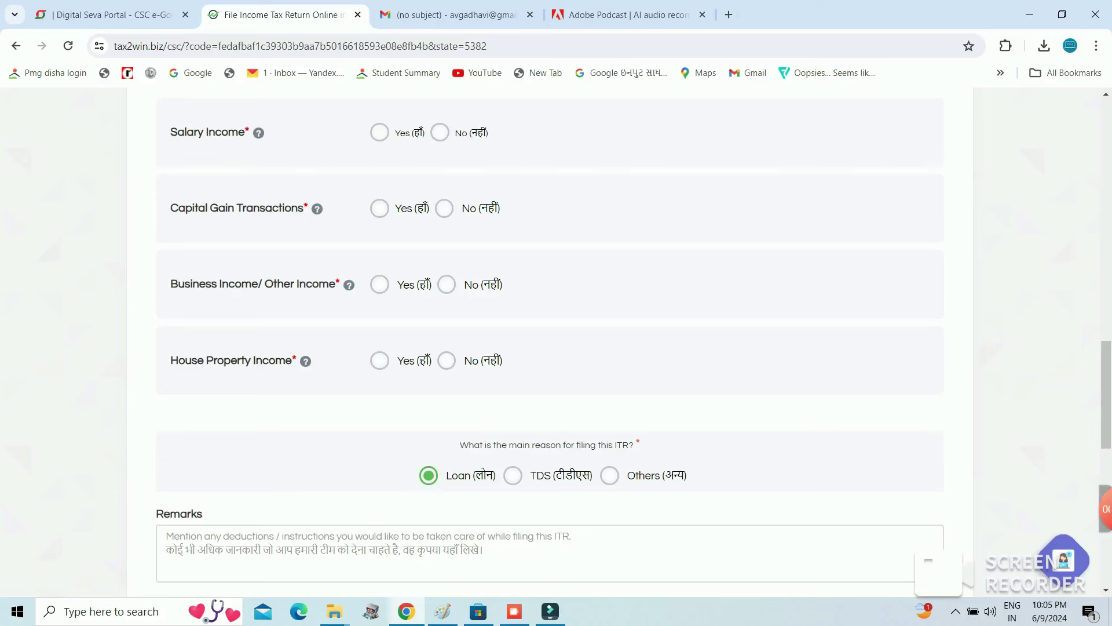
click(513, 475)
click(609, 475)
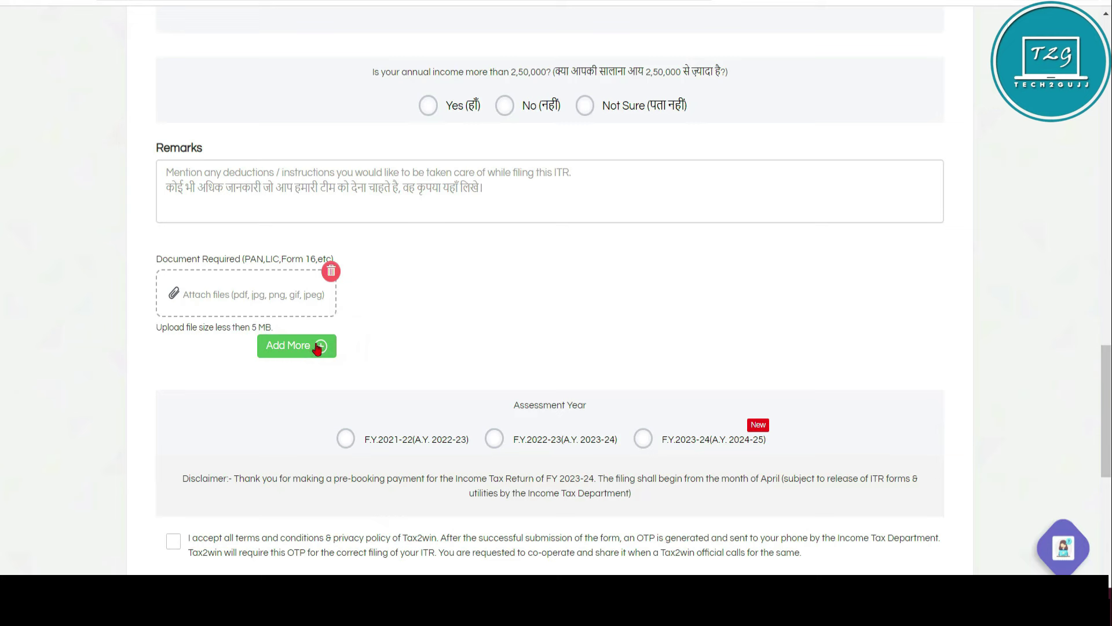
Select assessment year F.Y.2023-24 (A.Y. 2024-25), accept the terms and conditions, and submit the form.
scroll(281, 318, down, 5)
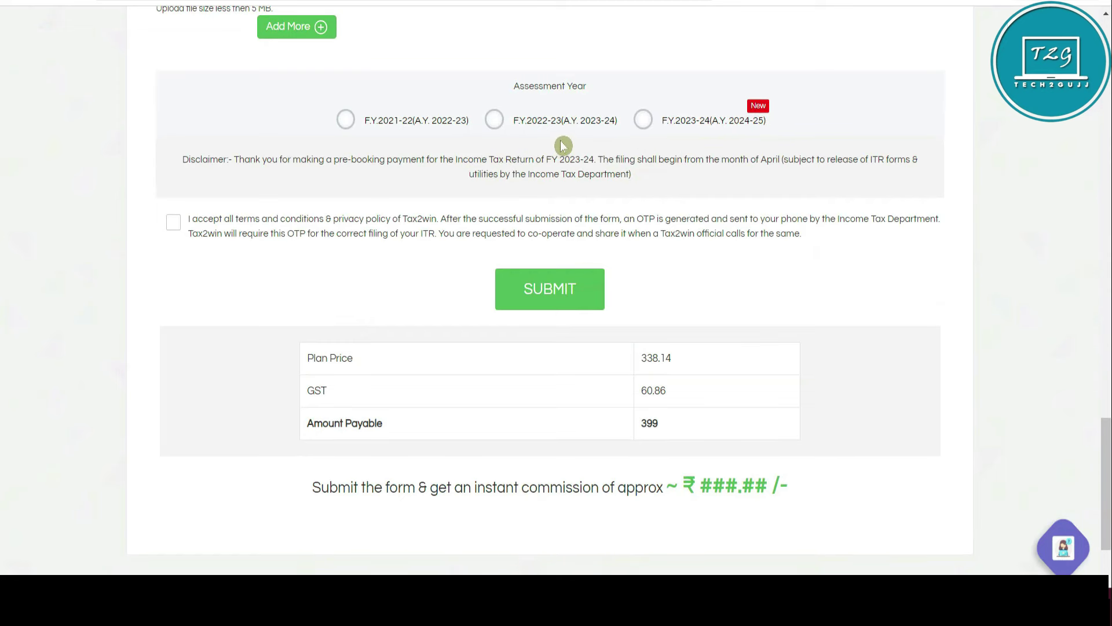
click(695, 122)
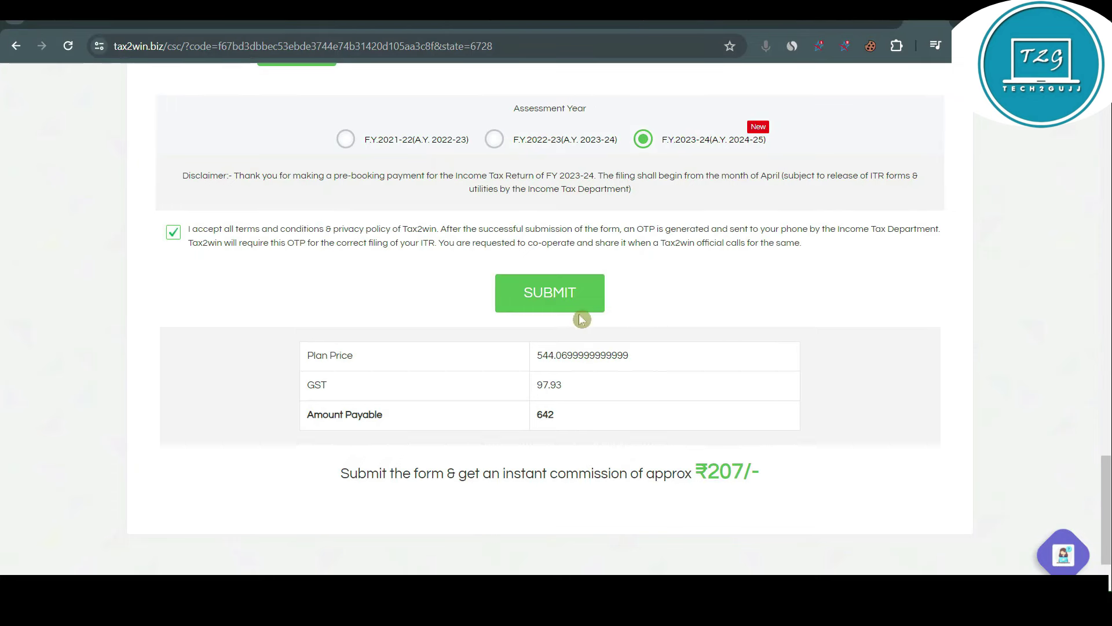
click(550, 295)
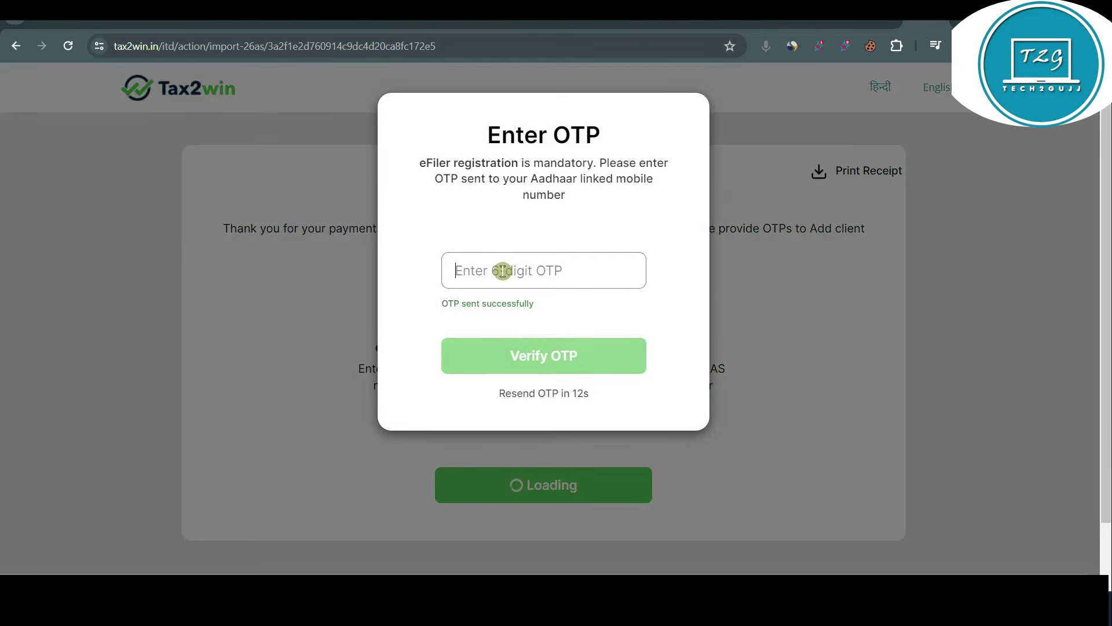
Verify the eFiler registration with the six-digit OTP and import Form 26AS from the ITD website.
key(ctrl+v)
click(587, 356)
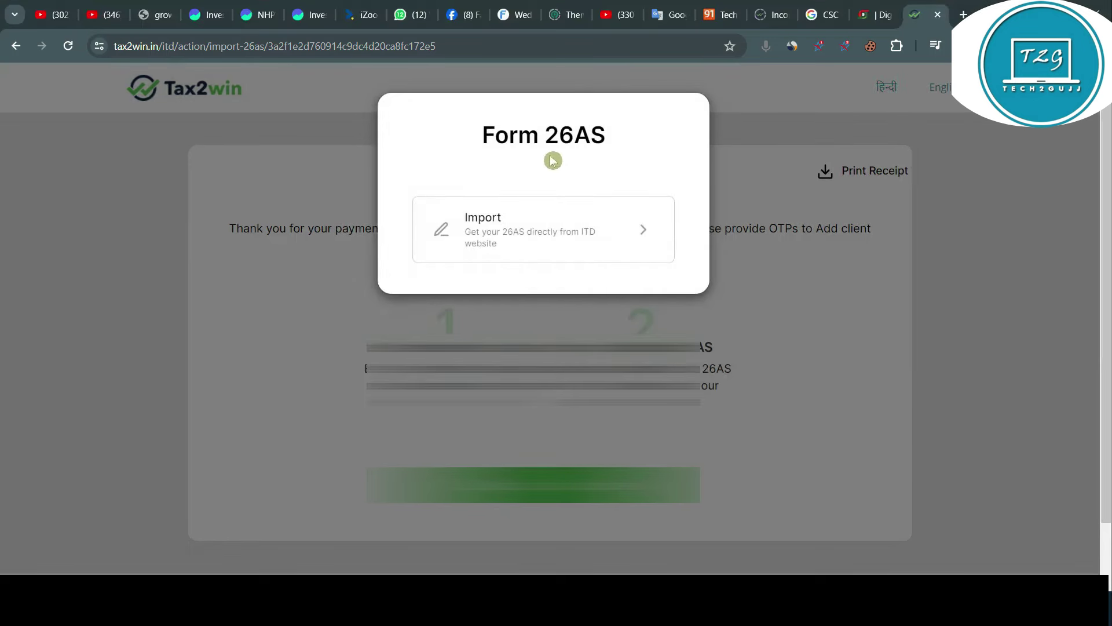
click(521, 242)
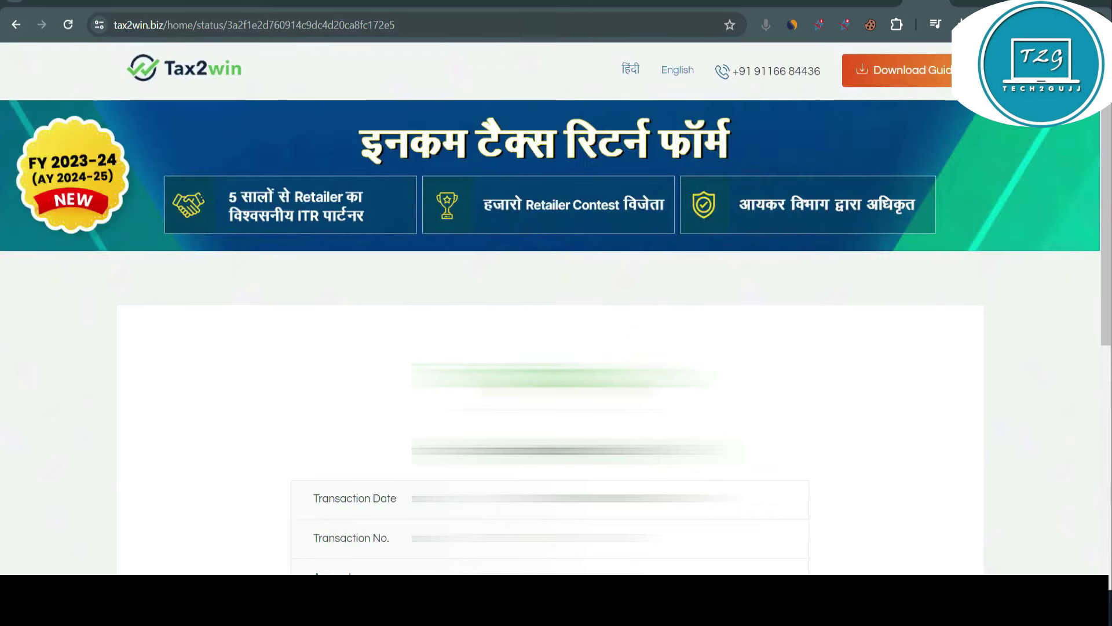
scroll(550, 255, down, 3)
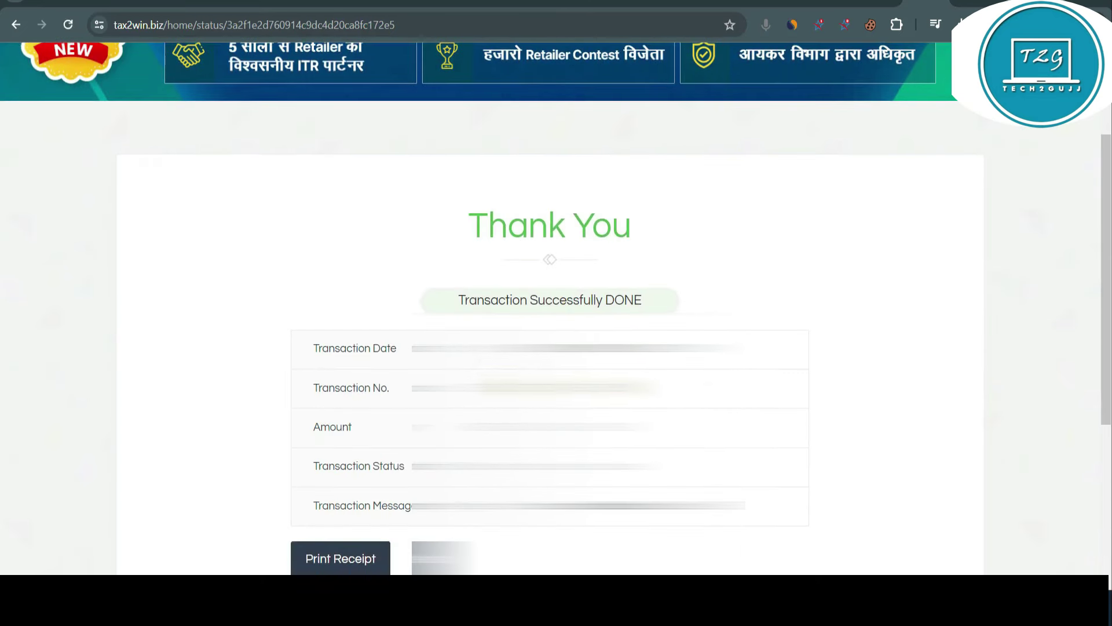